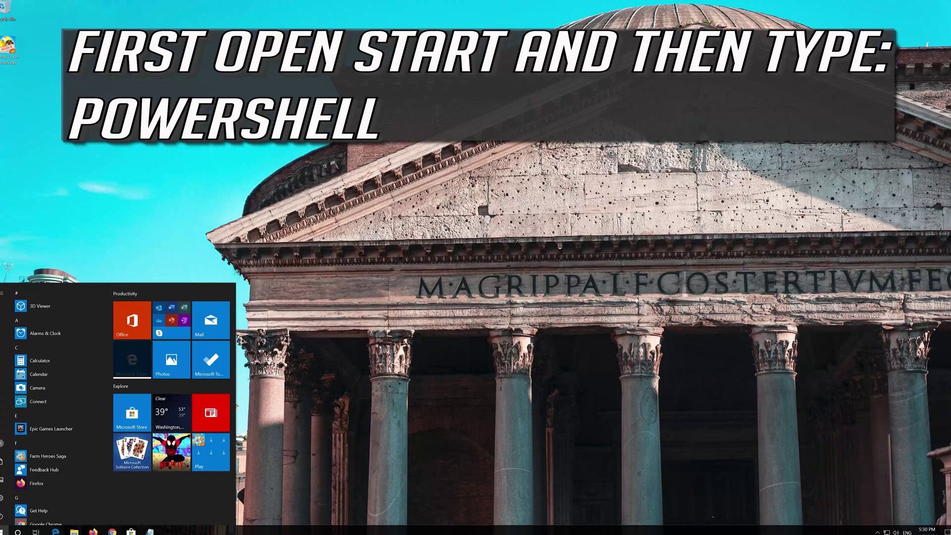
pyautogui.write('powershell')
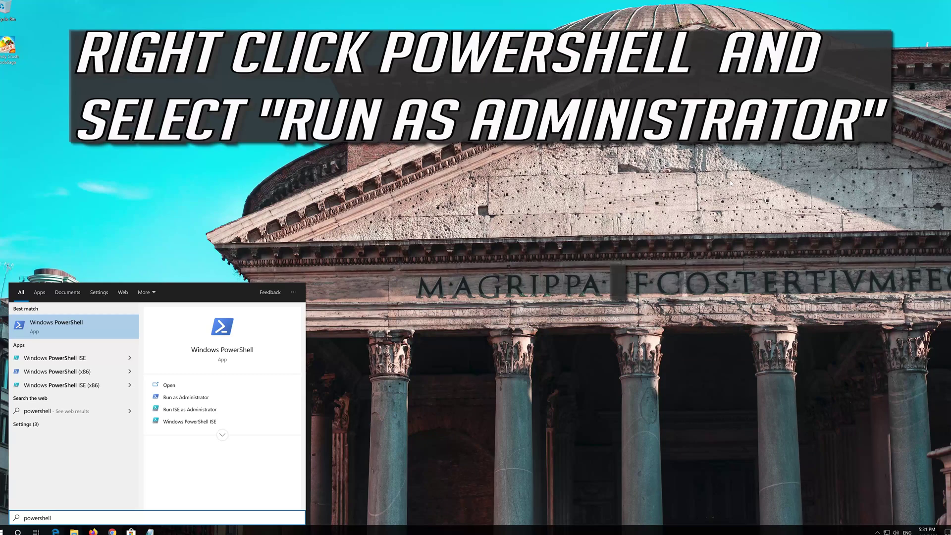
# Step: Launch Windows PowerShell as administrator from the Start search and accept the UAC prompt
pyautogui.rightClick(67, 327)
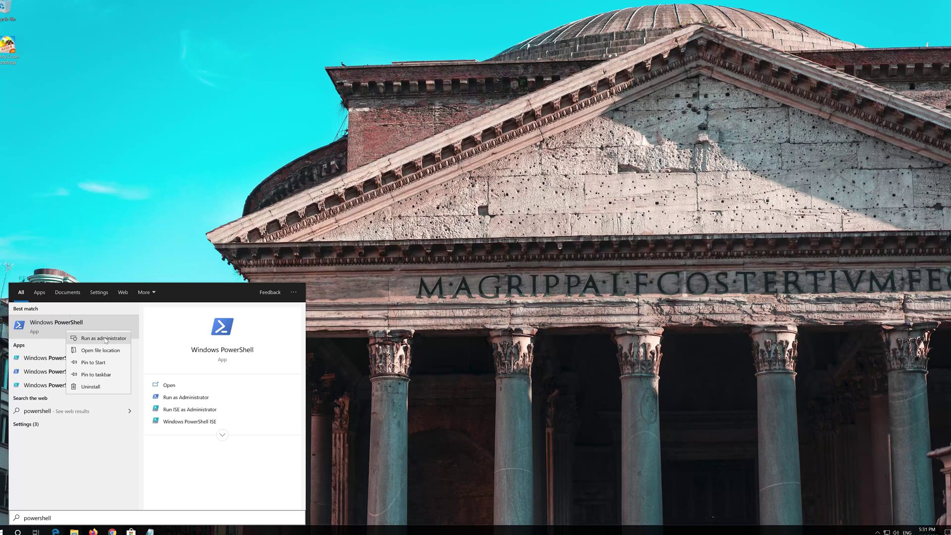
pyautogui.click(104, 338)
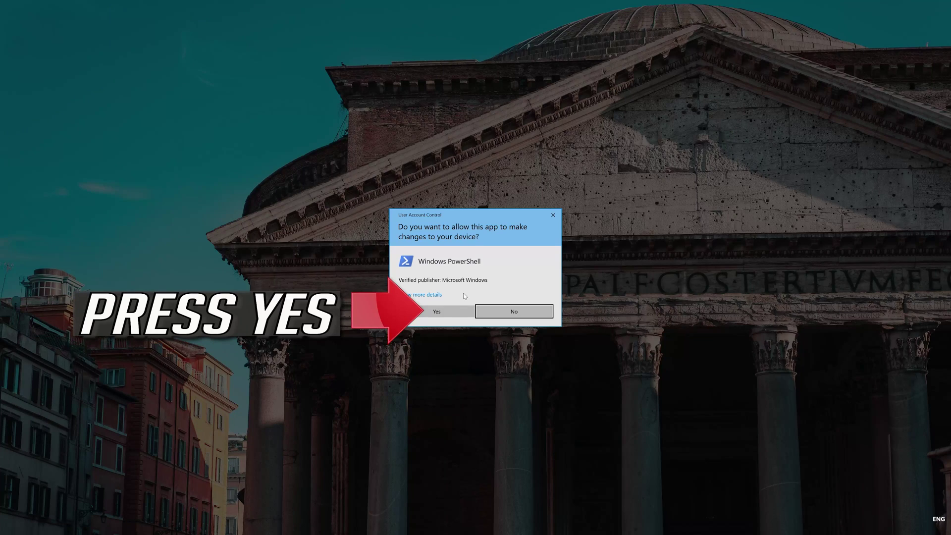
pyautogui.click(437, 312)
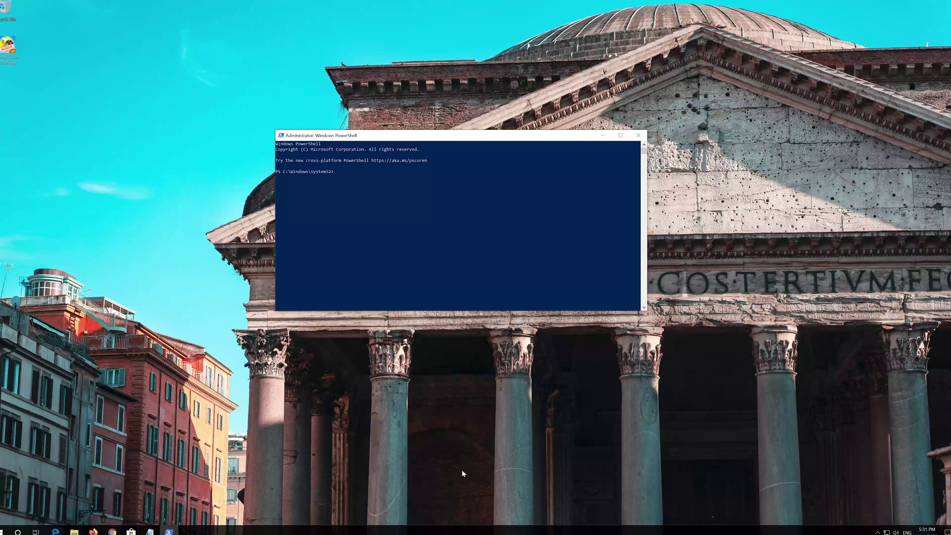
# Step: Copy the whole provisioned-apps re-registration script from Notepad, then minimize Notepad
pyautogui.click(150, 530)
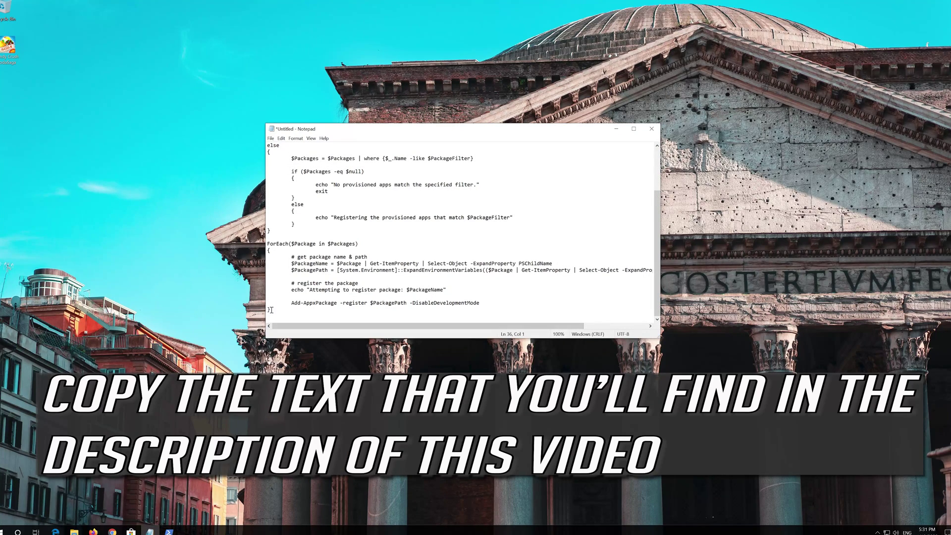
pyautogui.moveTo(271, 310); pyautogui.dragTo(235, 141)
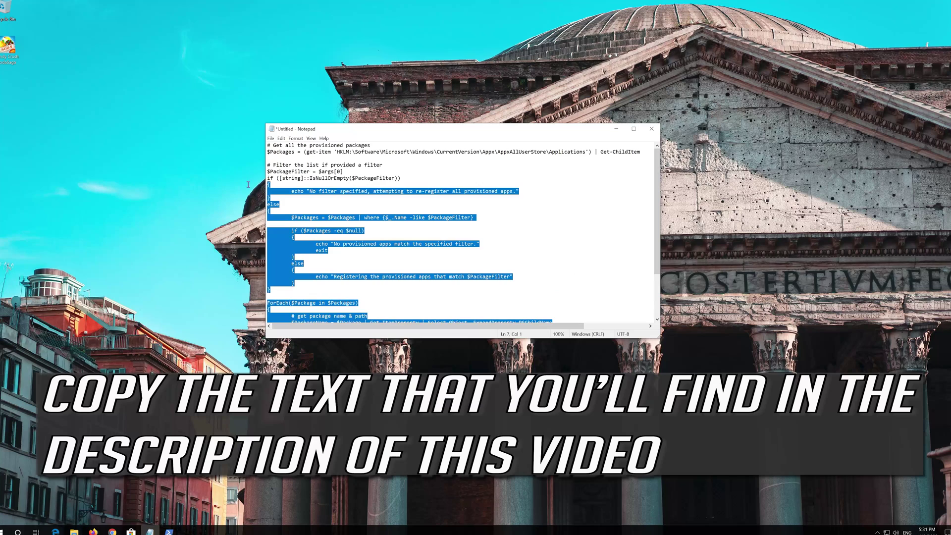
pyautogui.rightClick(360, 157)
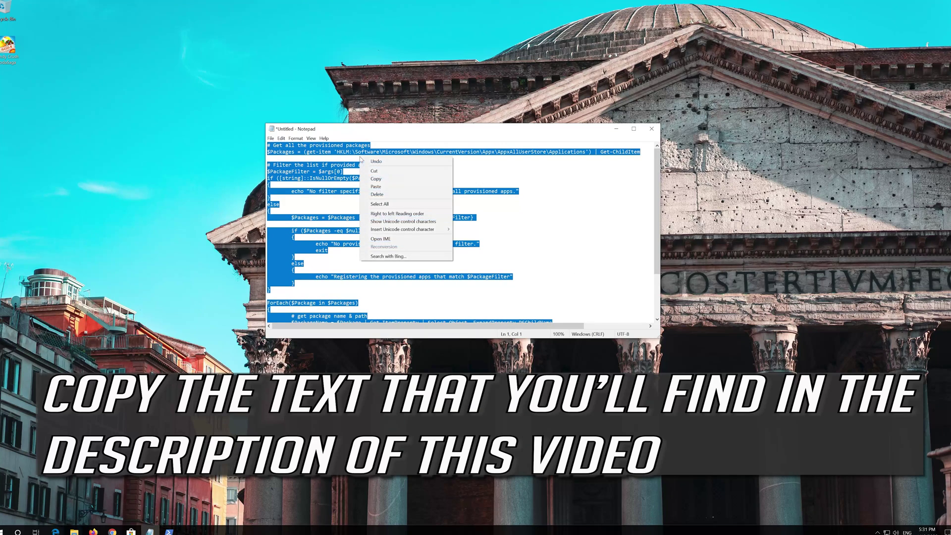
pyautogui.click(375, 179)
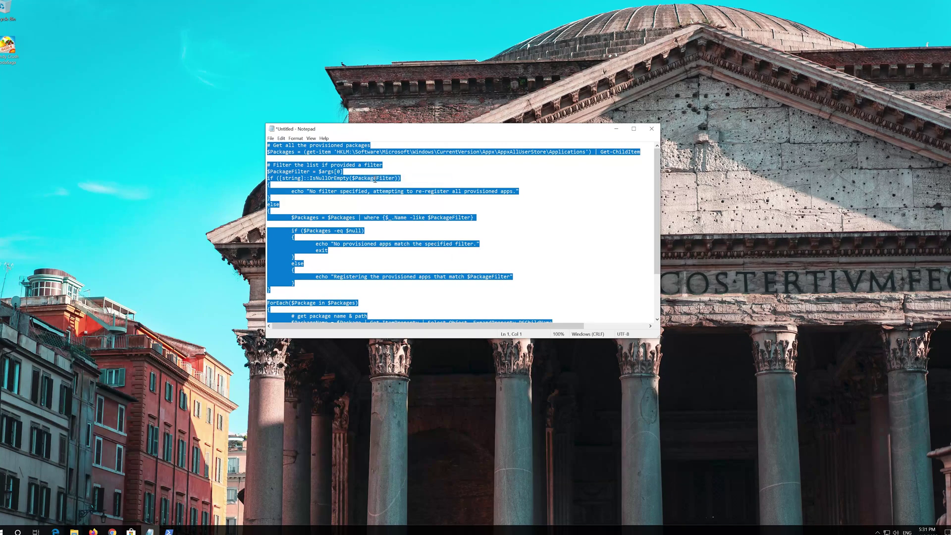
pyautogui.click(617, 129)
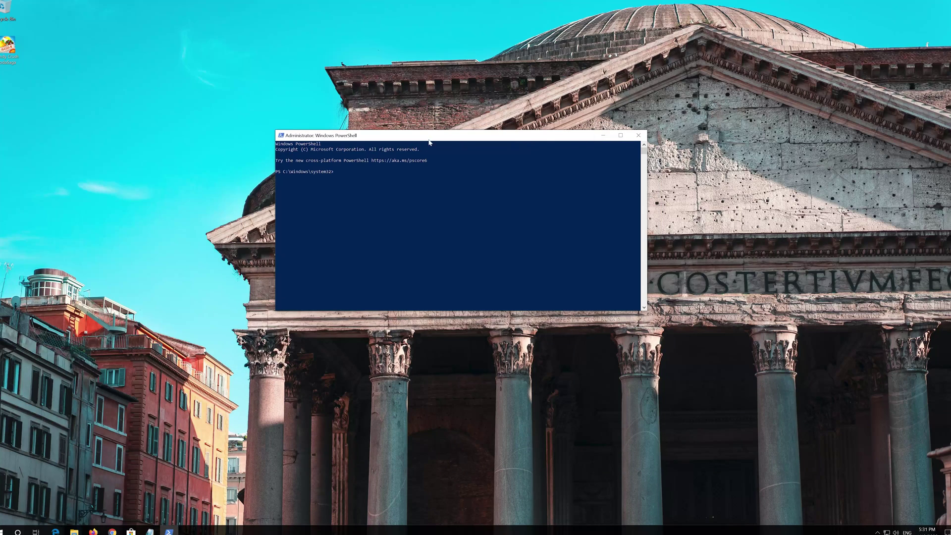
# Step: Paste the re-registration script into the admin PowerShell console through Edit > Paste and run it
pyautogui.rightClick(445, 136)
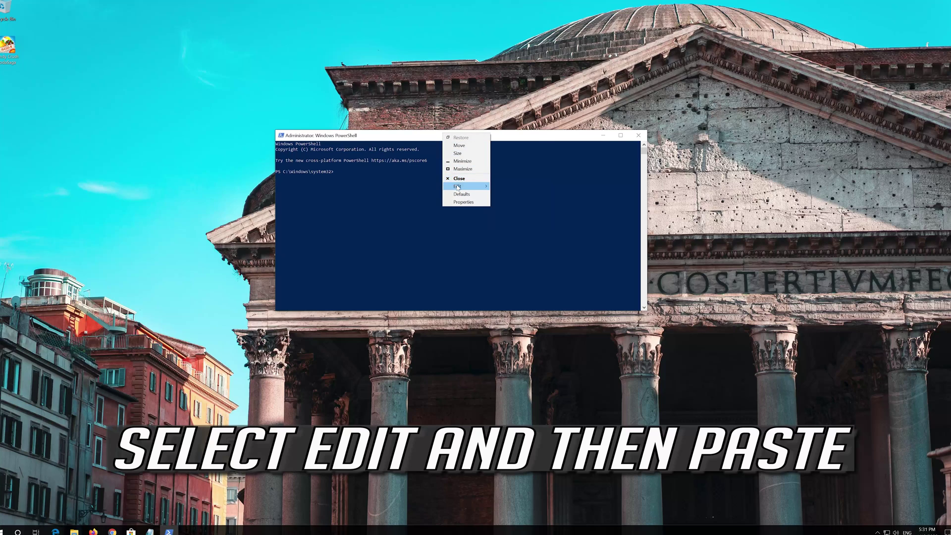
pyautogui.moveTo(460, 186)
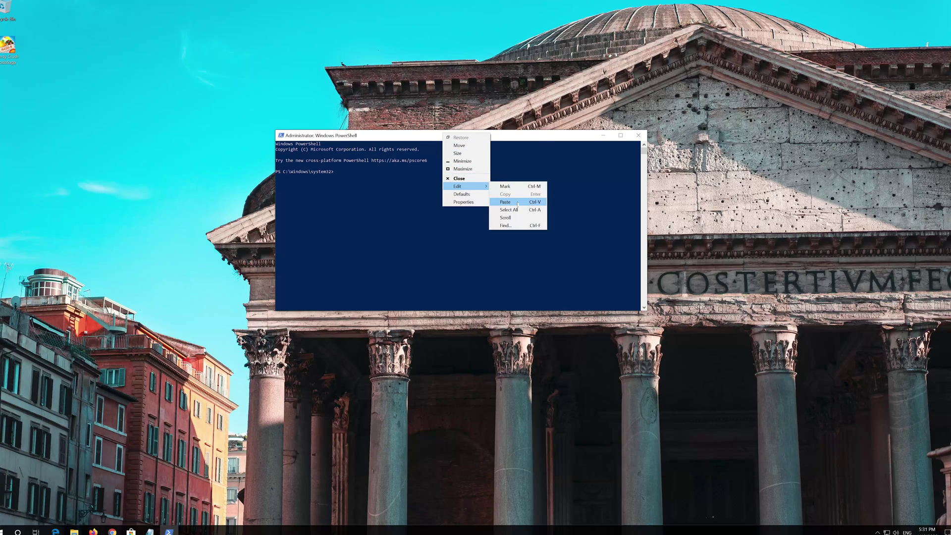
pyautogui.click(518, 202)
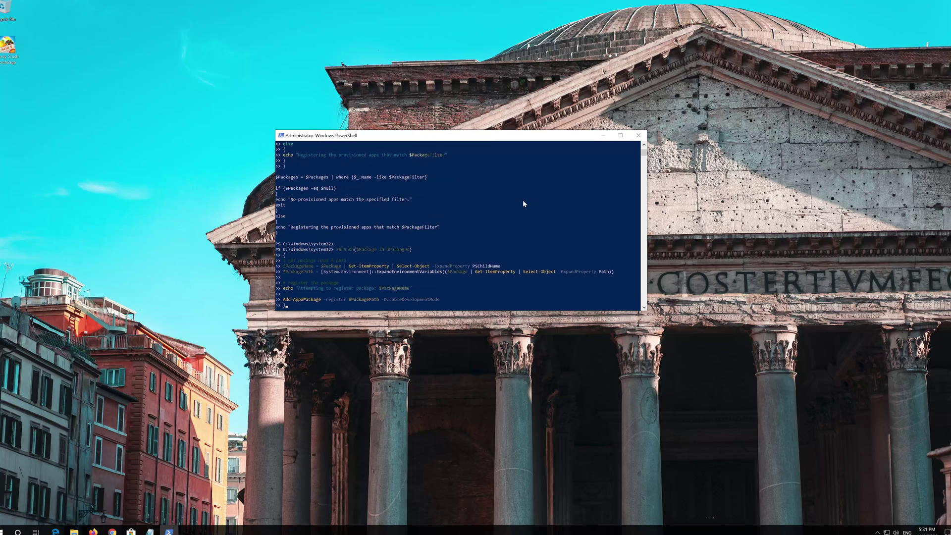
pyautogui.write('}')
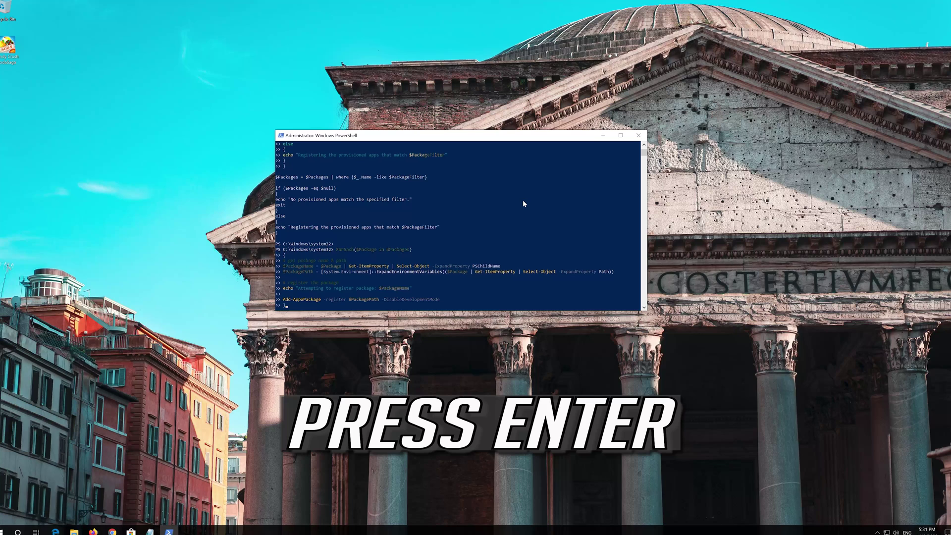
pyautogui.press('Return')
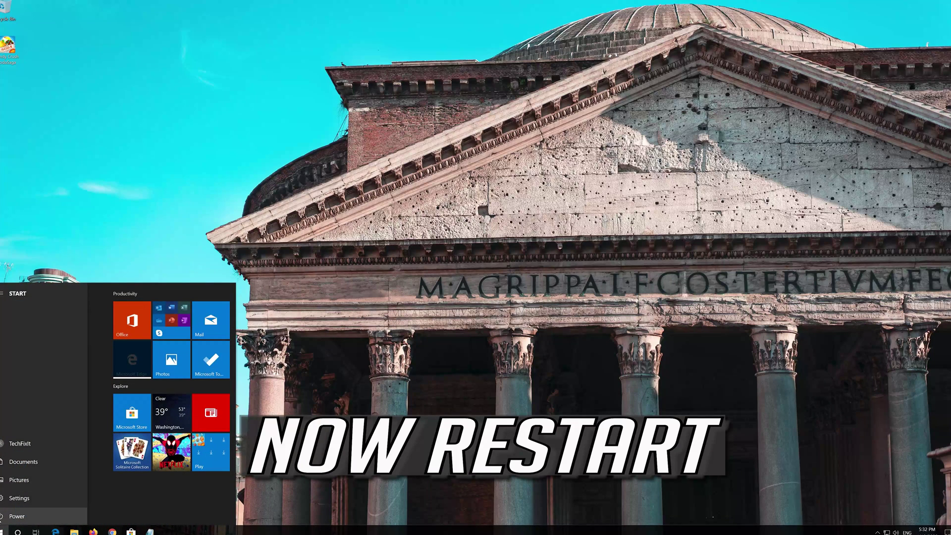
# Step: Restart Windows from the Start menu's power options
pyautogui.click(17, 515)
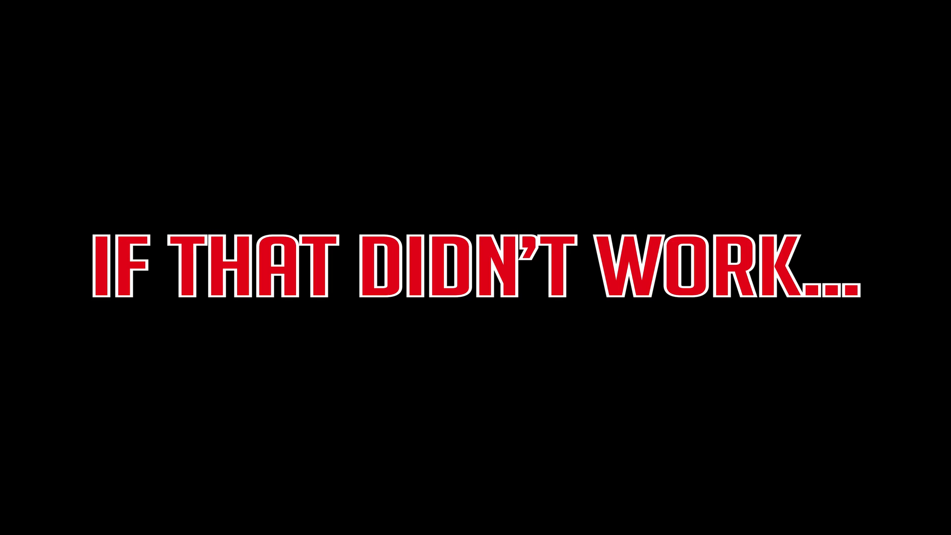
# Step: Search Start for wsreset and run it to clear the Store cache
pyautogui.press('super')
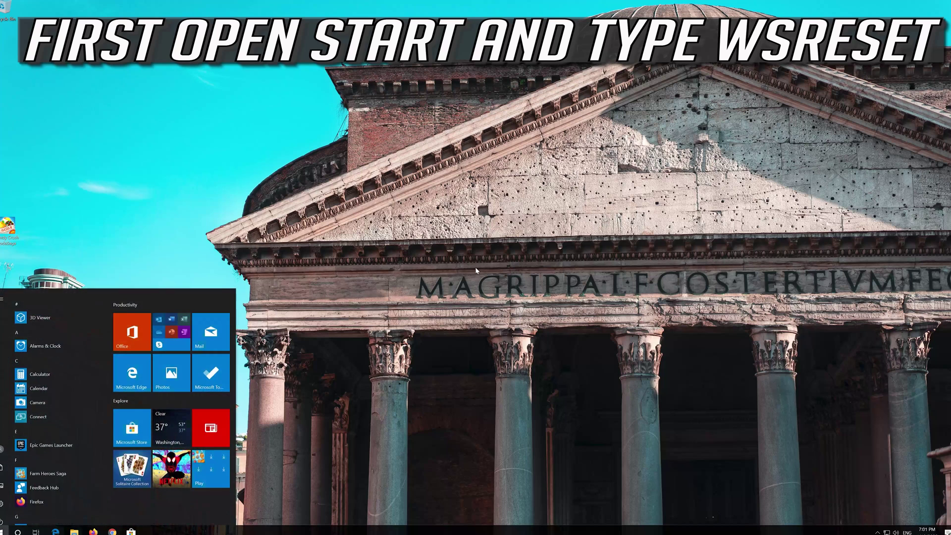
pyautogui.write('wsreset')
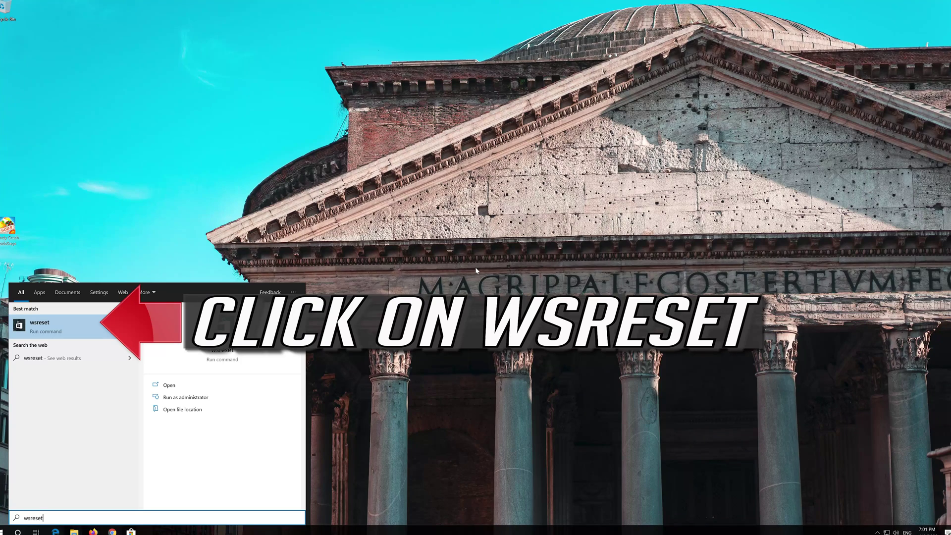
pyautogui.click(69, 335)
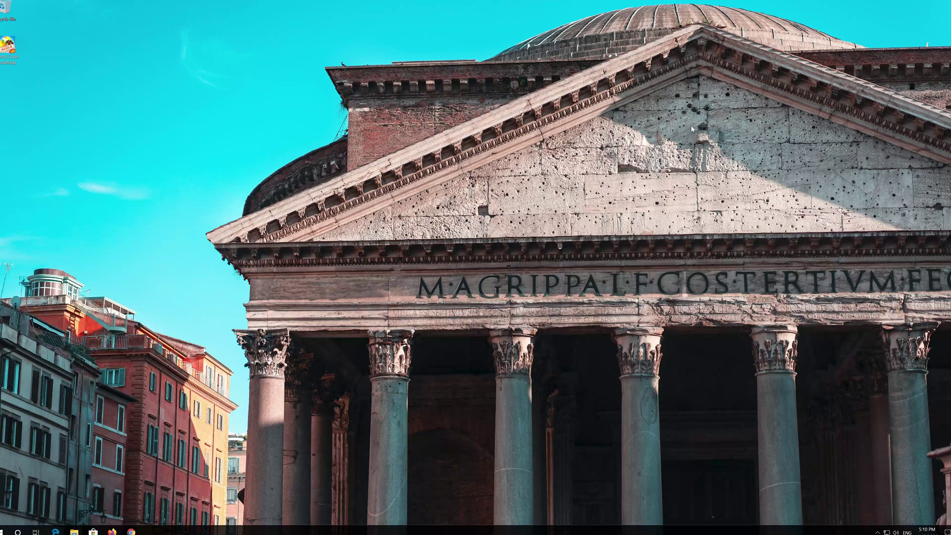
# Step: Open Windows Settings from Start and go to the Apps & features list
pyautogui.press('super')
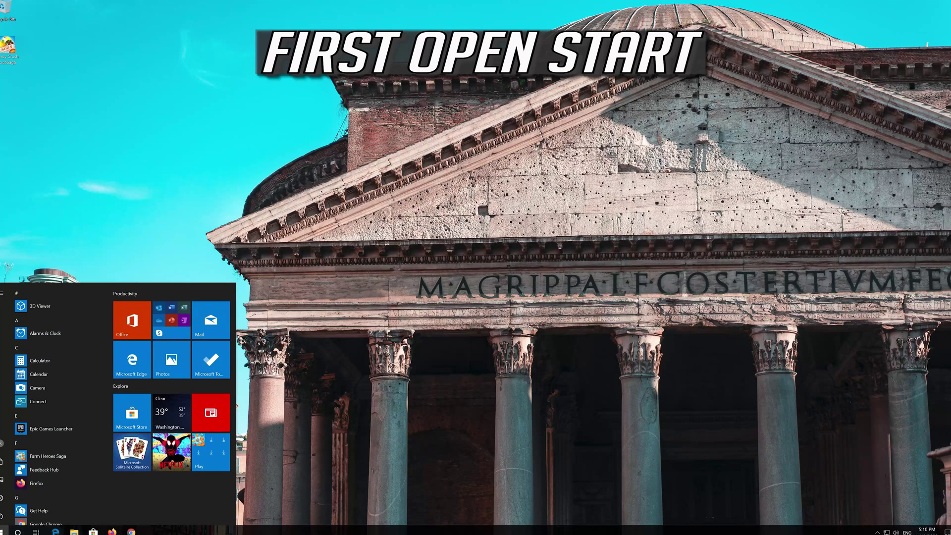
pyautogui.moveTo(19, 498)
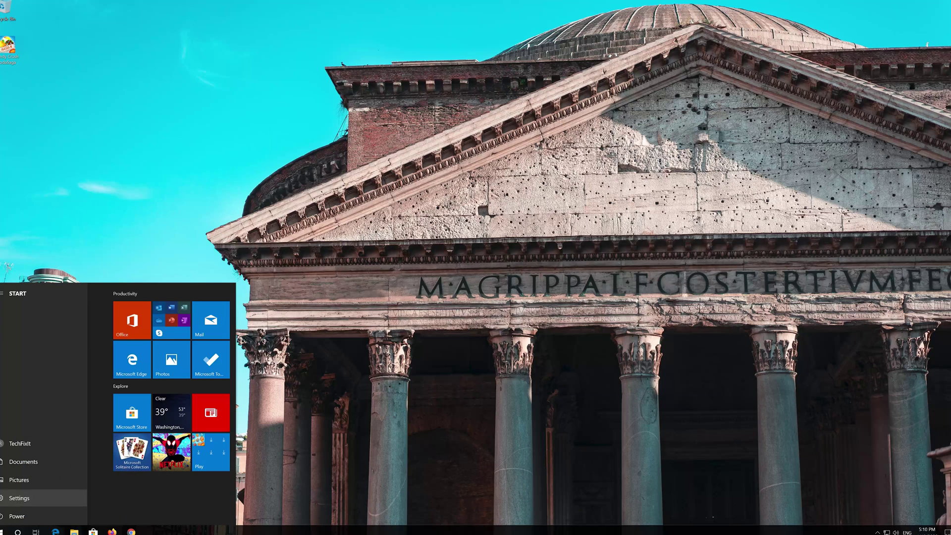
pyautogui.click(19, 499)
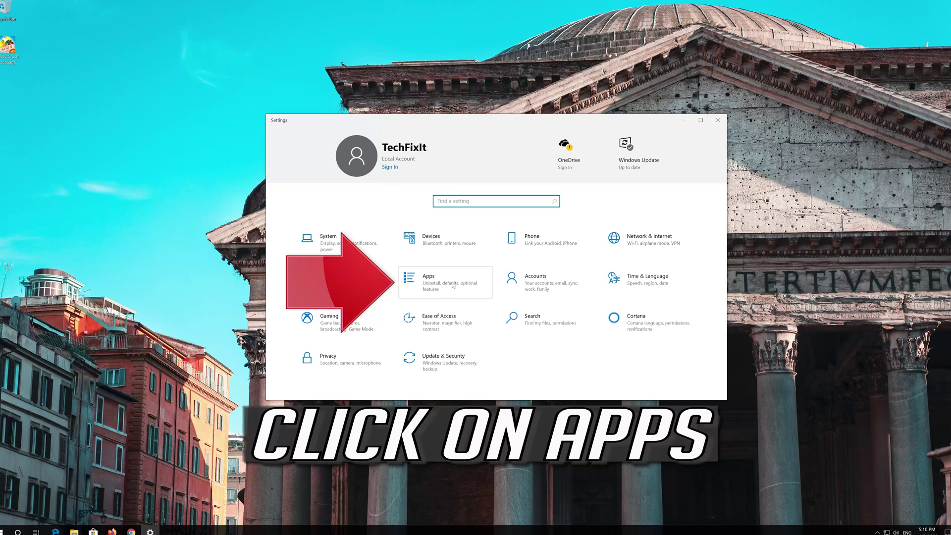
pyautogui.click(458, 284)
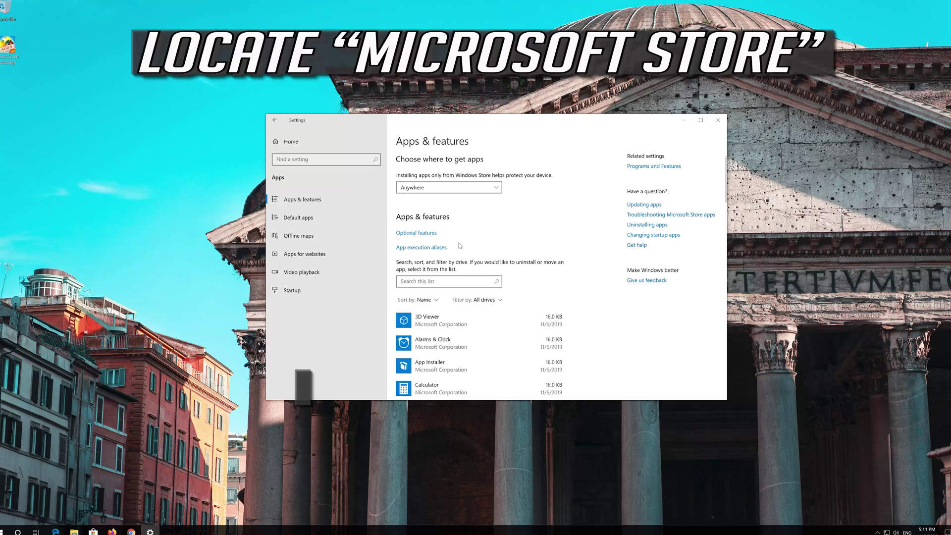
pyautogui.scroll(-4, 458, 242)
pyautogui.scroll(-4, 458, 242)
pyautogui.scroll(-4, 458, 242)
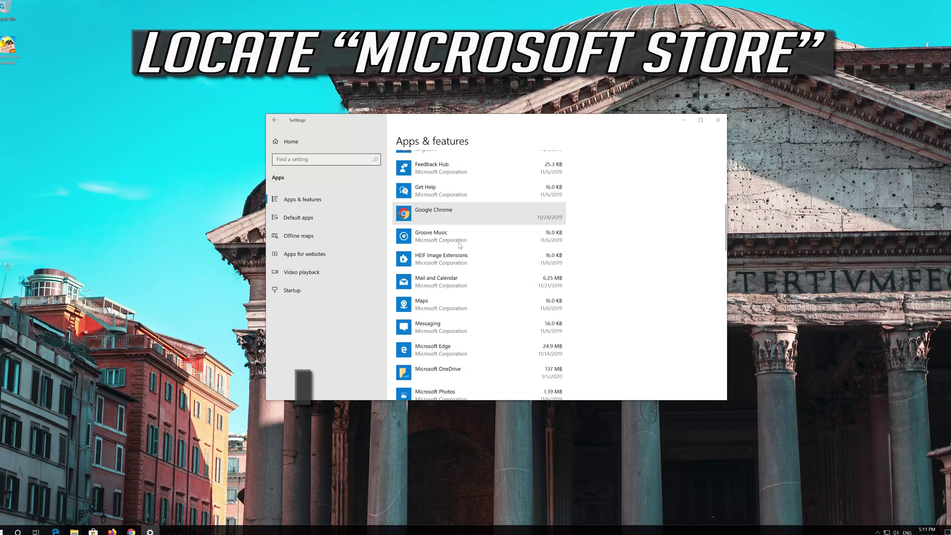
pyautogui.scroll(-4, 458, 242)
pyautogui.scroll(-3, 459, 242)
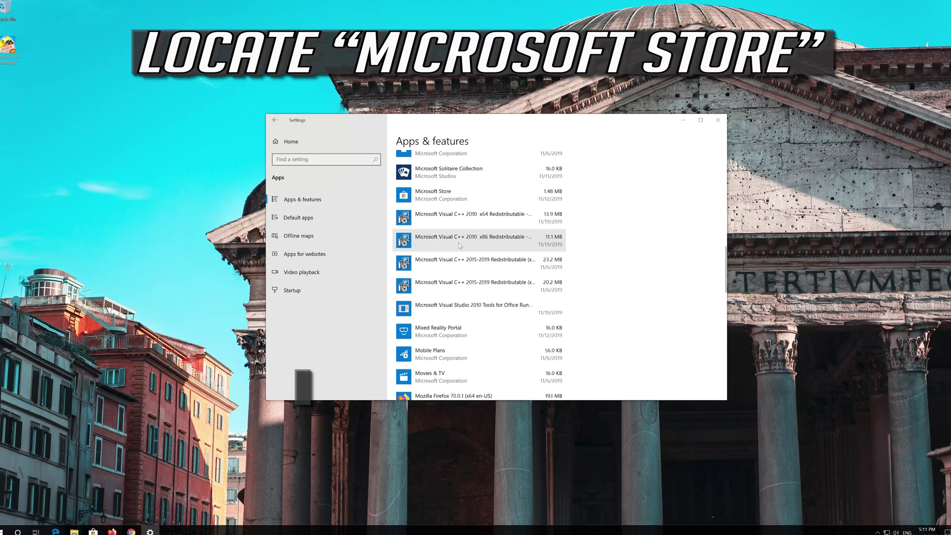
pyautogui.scroll(-2, 458, 242)
pyautogui.scroll(1, 458, 242)
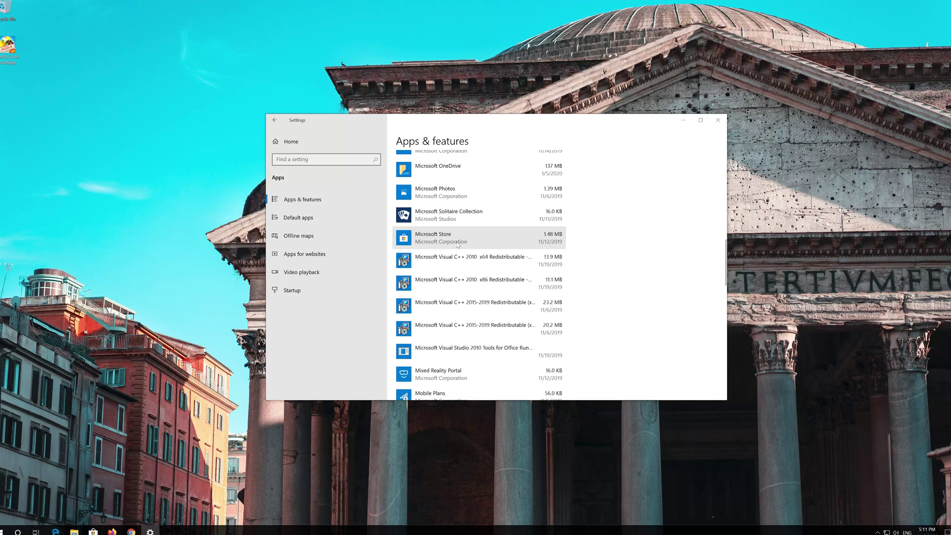
# Step: Reset Microsoft Store from its Advanced options, confirm deleting its data, and close Settings
pyautogui.click(460, 243)
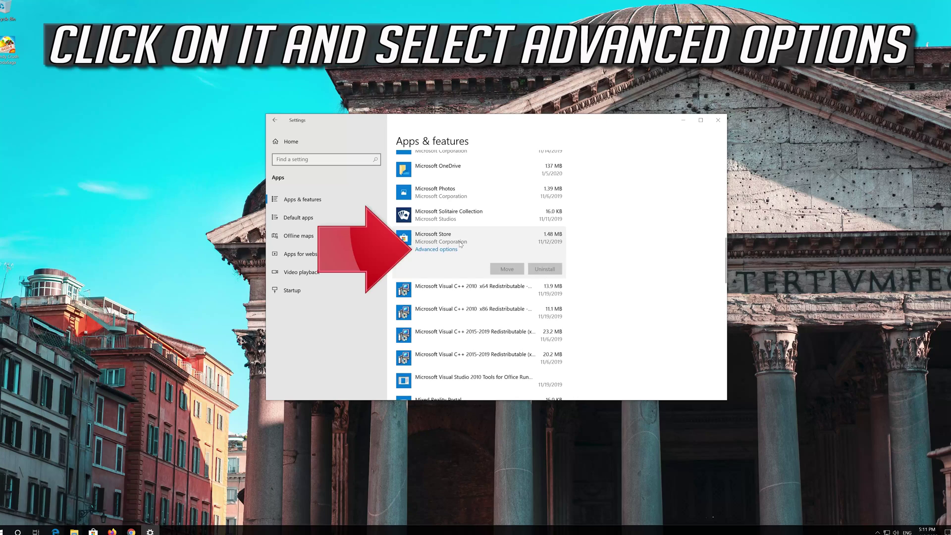
pyautogui.click(429, 251)
pyautogui.click(445, 250)
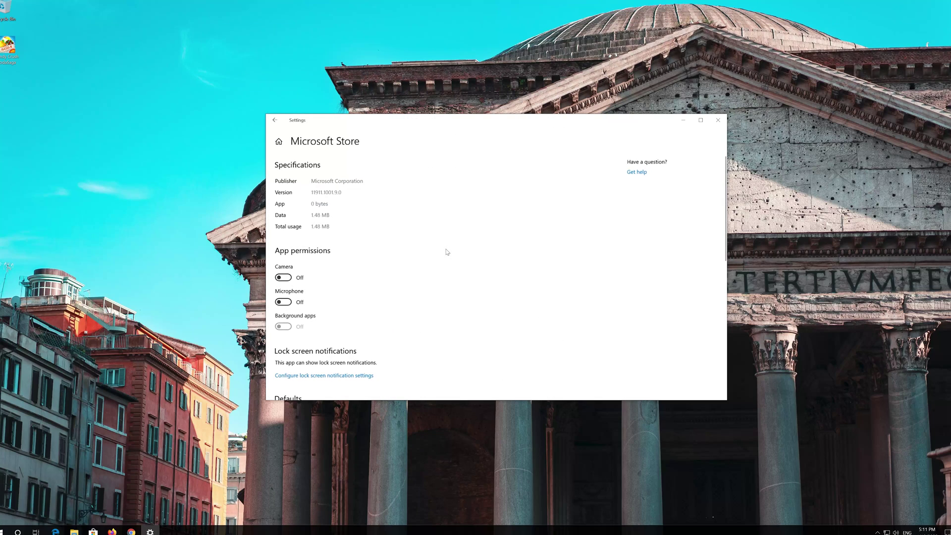
pyautogui.scroll(-2, 433, 256)
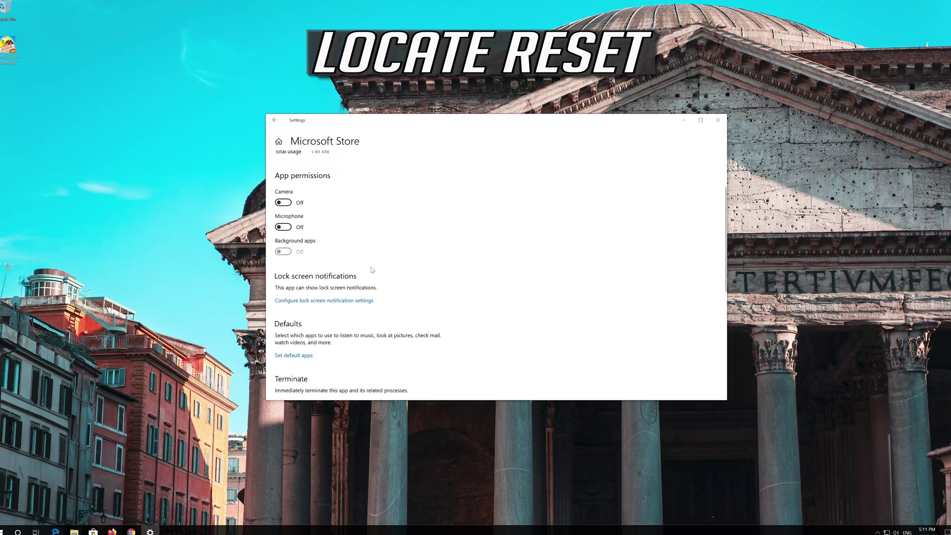
pyautogui.scroll(-2, 402, 260)
pyautogui.scroll(-1, 373, 270)
pyautogui.scroll(-2, 373, 269)
pyautogui.scroll(-2, 373, 270)
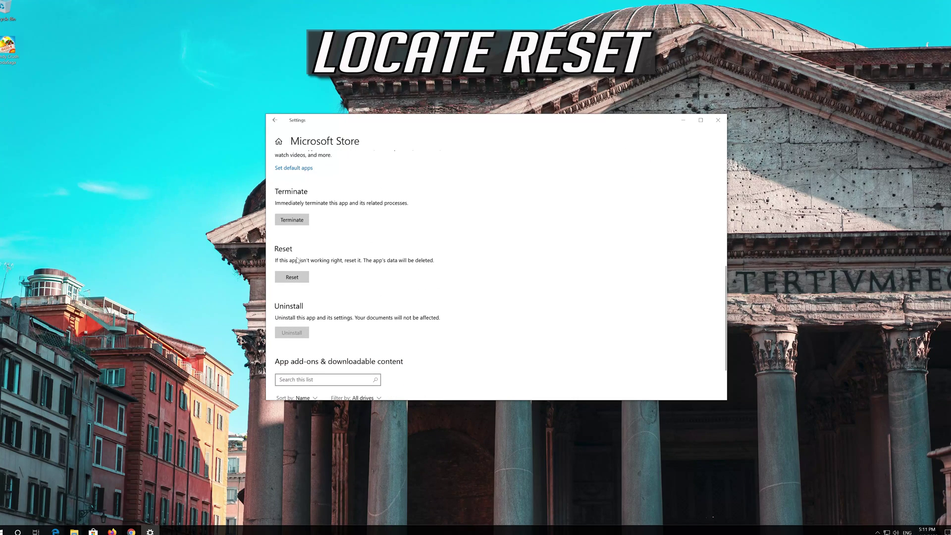
pyautogui.click(292, 277)
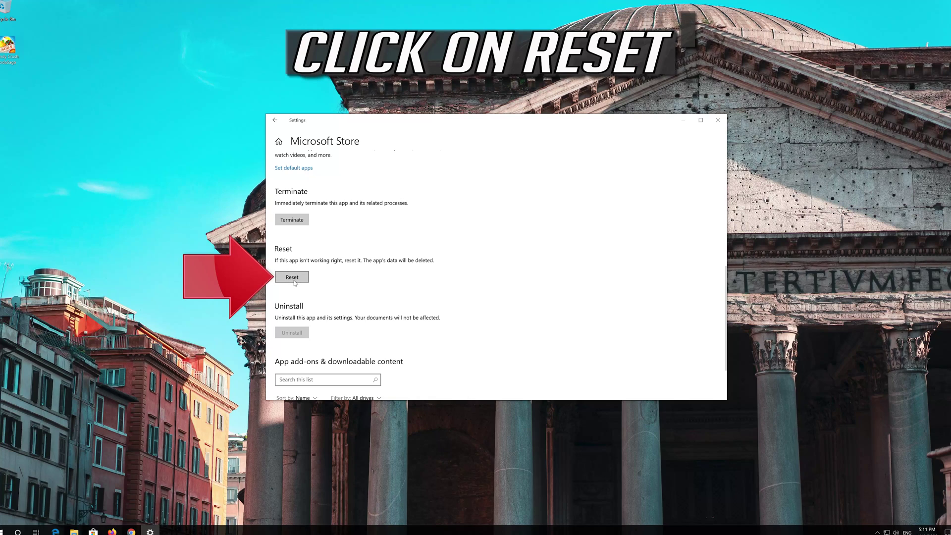
pyautogui.click(293, 277)
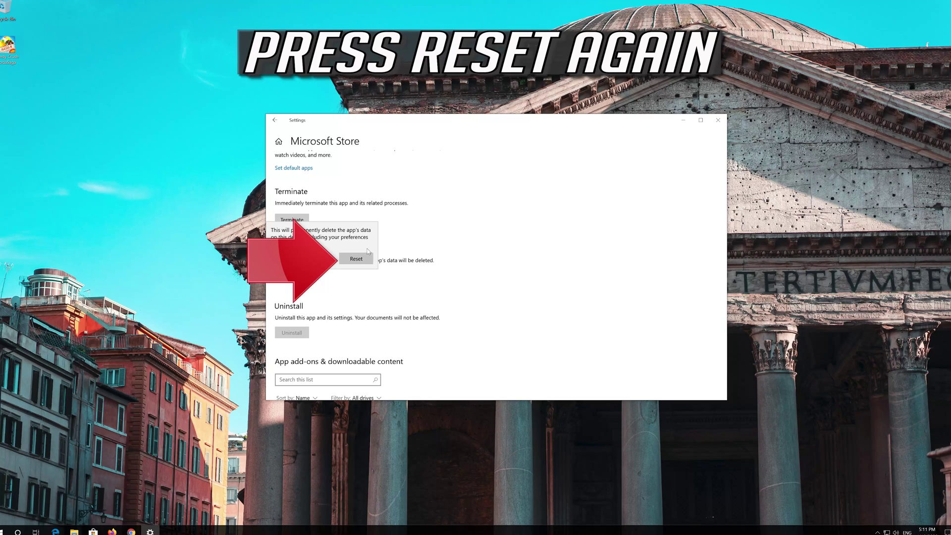
pyautogui.click(349, 259)
pyautogui.click(356, 259)
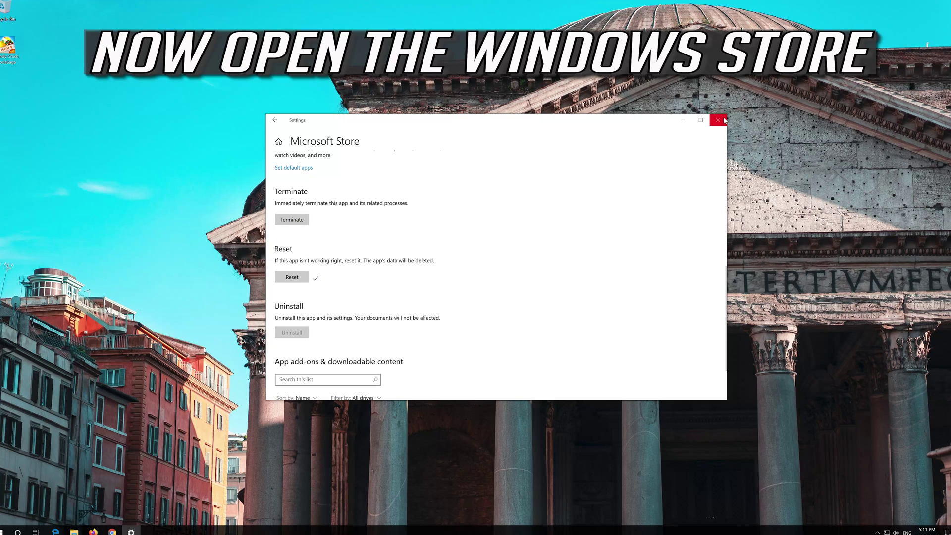
pyautogui.click(718, 120)
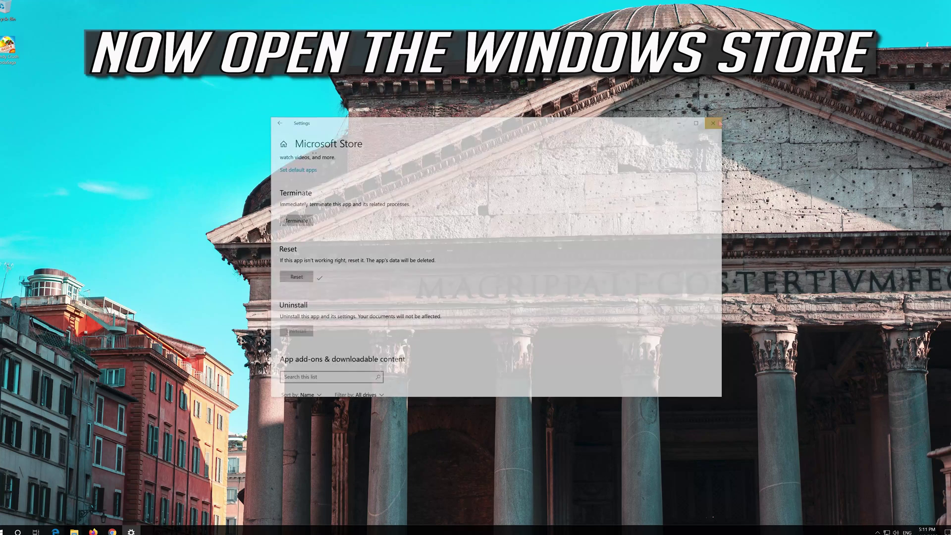
# Step: Launch Microsoft Store from the Start menu and center its window on the desktop
pyautogui.click(4, 529)
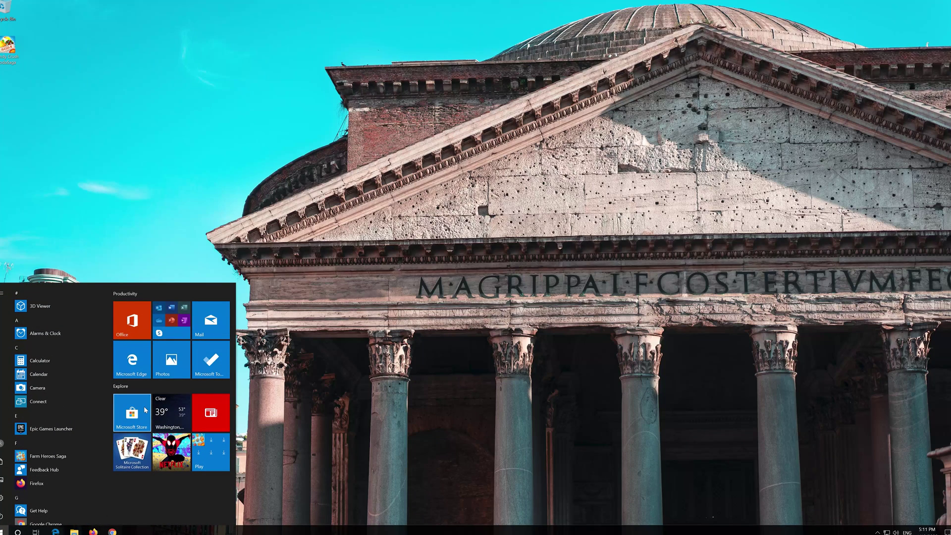
pyautogui.click(131, 412)
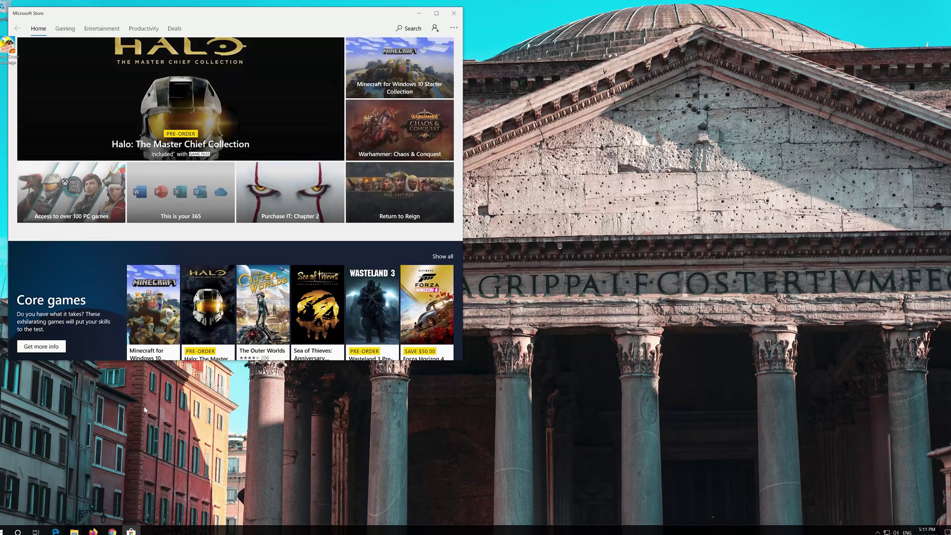
pyautogui.moveTo(304, 12); pyautogui.dragTo(567, 45)
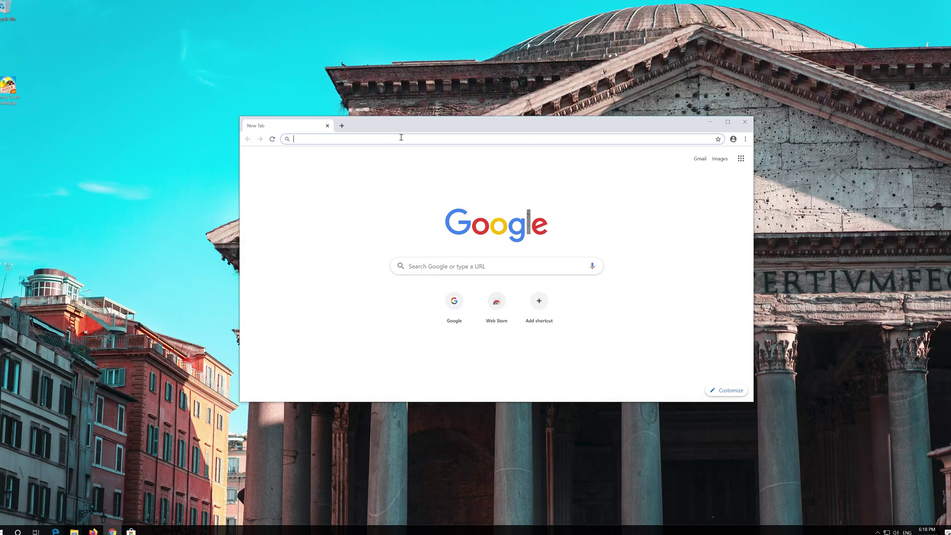
pyautogui.write('https://www.microsoft.com/en-us/software-download/windows10')
# Step: Download the Media Creation Tool from Microsoft's Download Windows 10 page and close Chrome
pyautogui.press('Return')
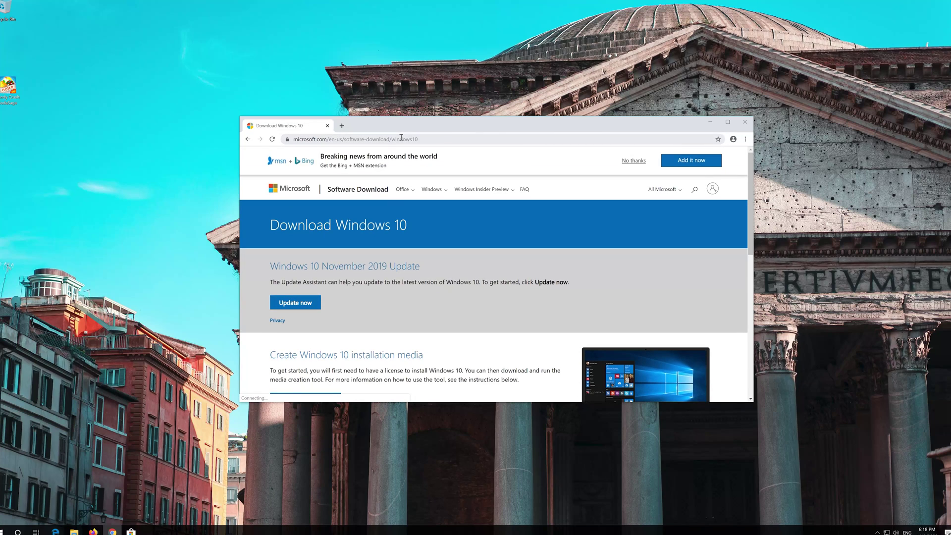
pyautogui.scroll(-1, 445, 256)
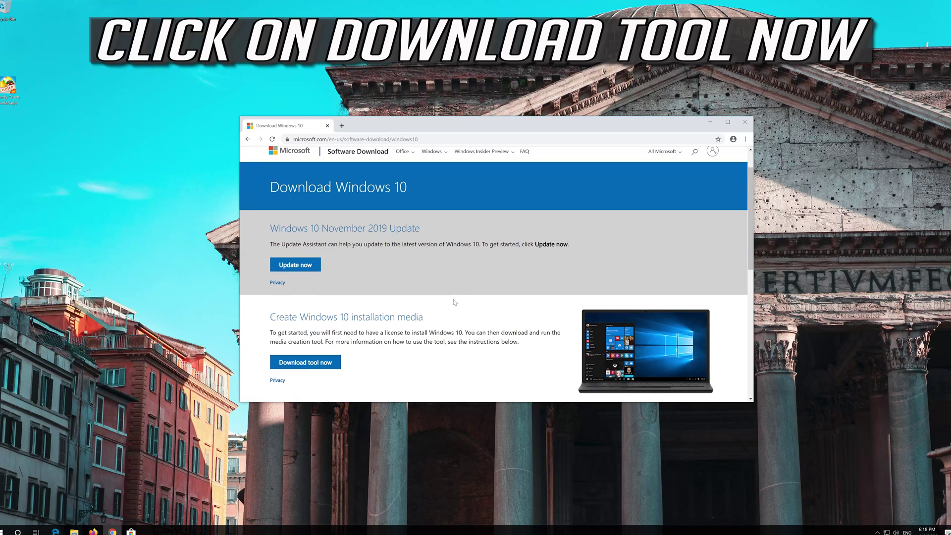
pyautogui.click(324, 364)
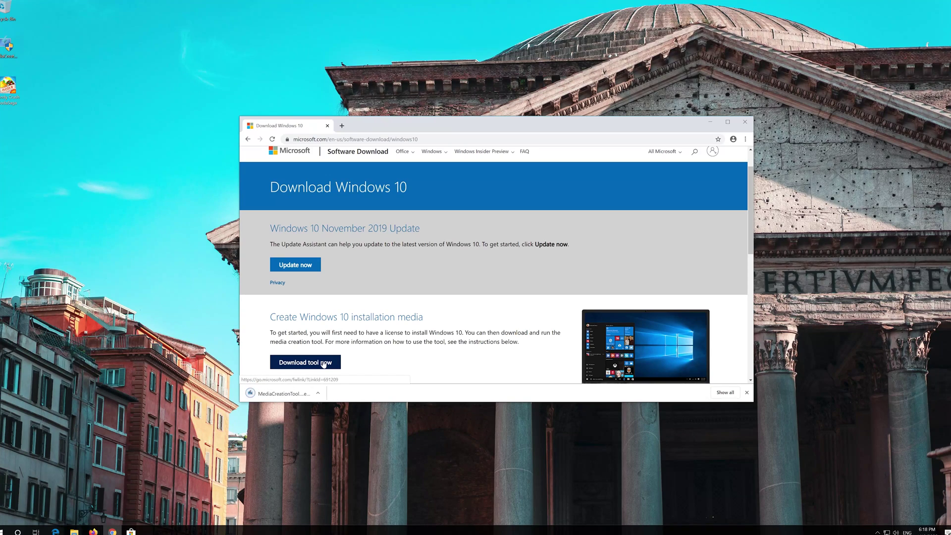
pyautogui.click(745, 122)
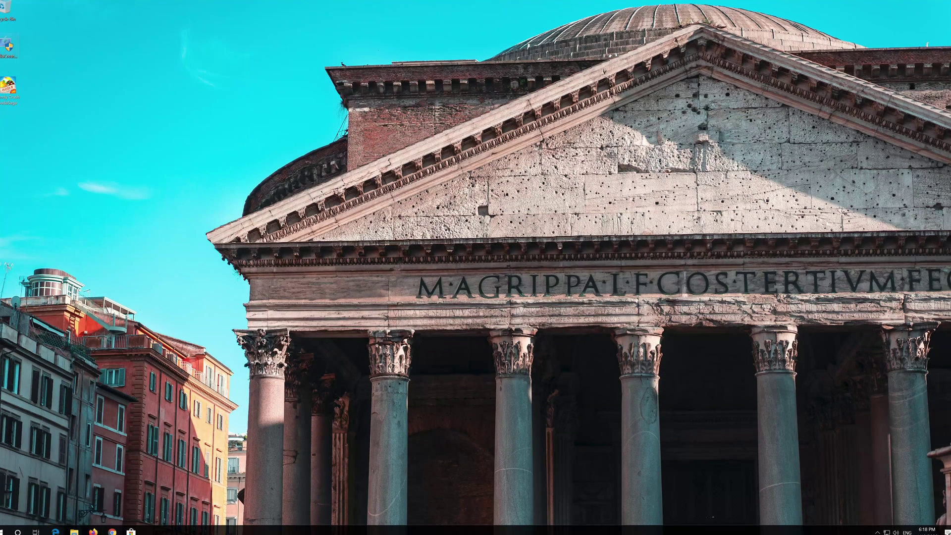
# Step: Run MediaCreationTool, accept both licenses, choose Upgrade this PC now, and install keeping files and apps
pyautogui.doubleClick(7, 48)
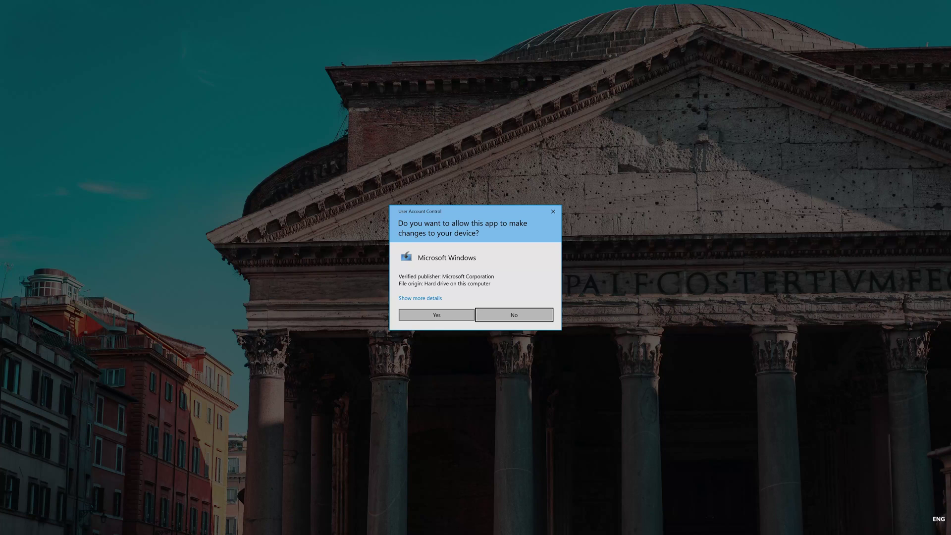
pyautogui.click(436, 315)
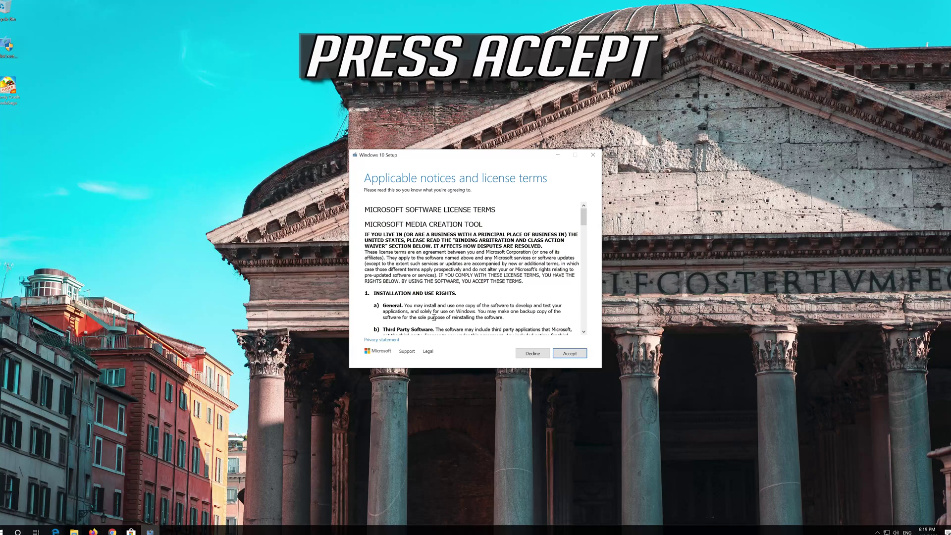
pyautogui.click(572, 353)
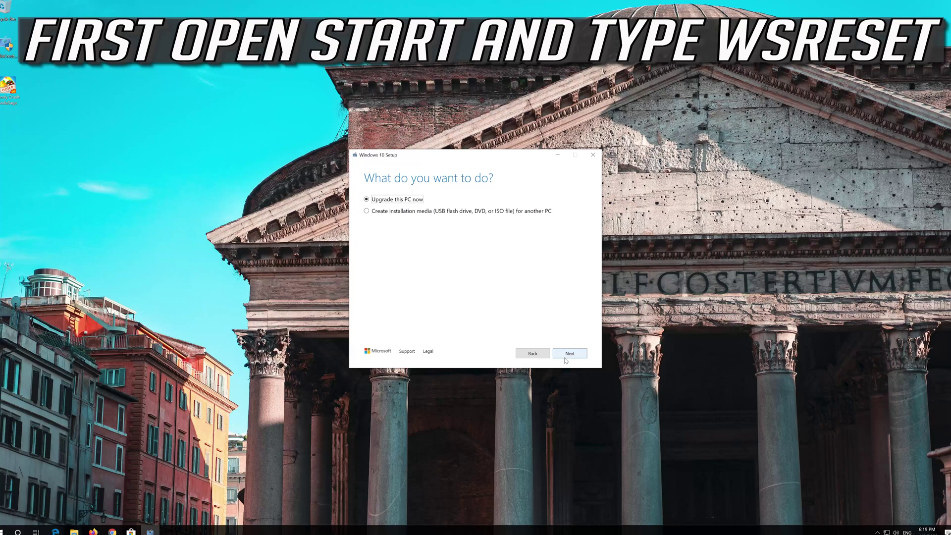
pyautogui.click(569, 353)
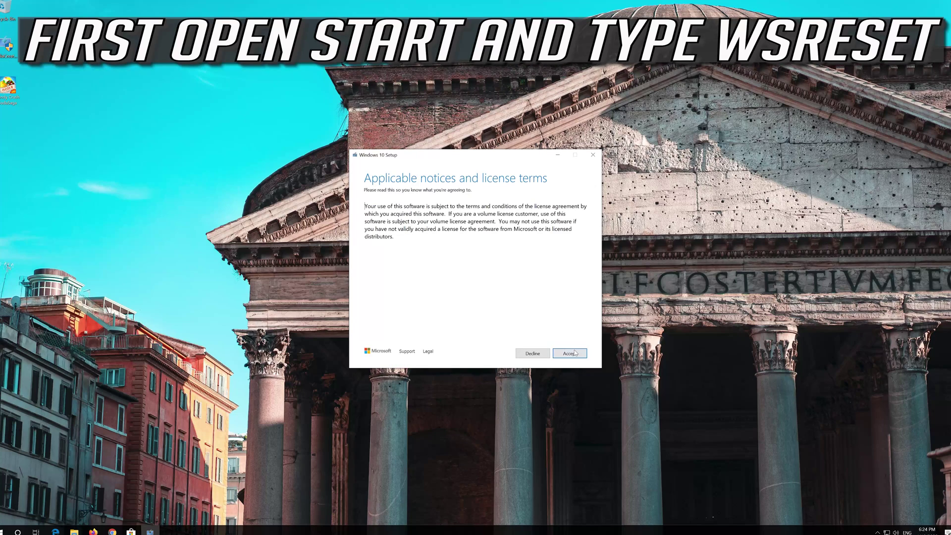
pyautogui.click(574, 354)
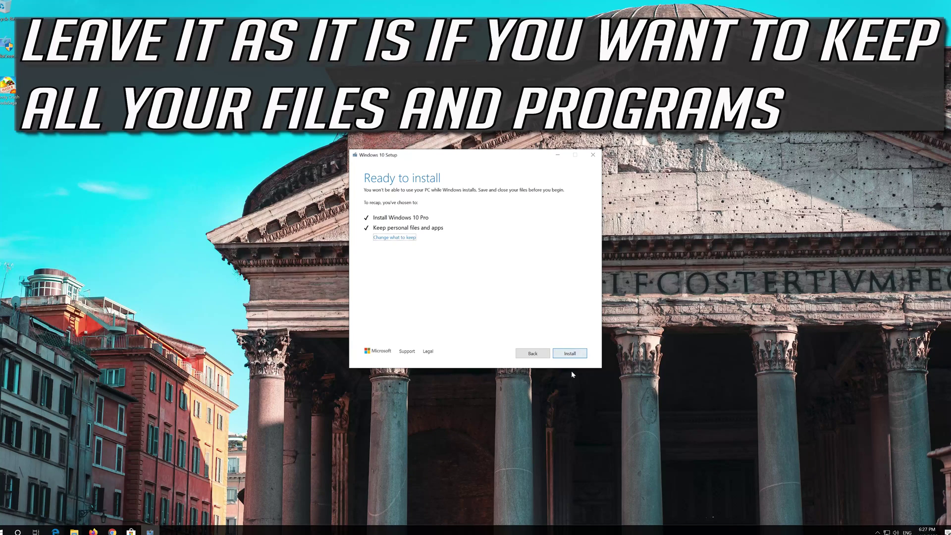
pyautogui.click(569, 353)
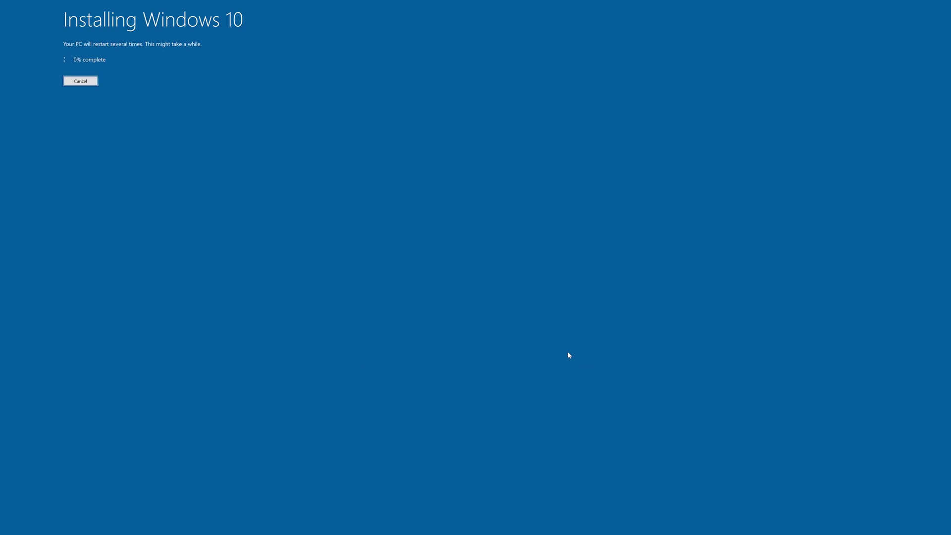